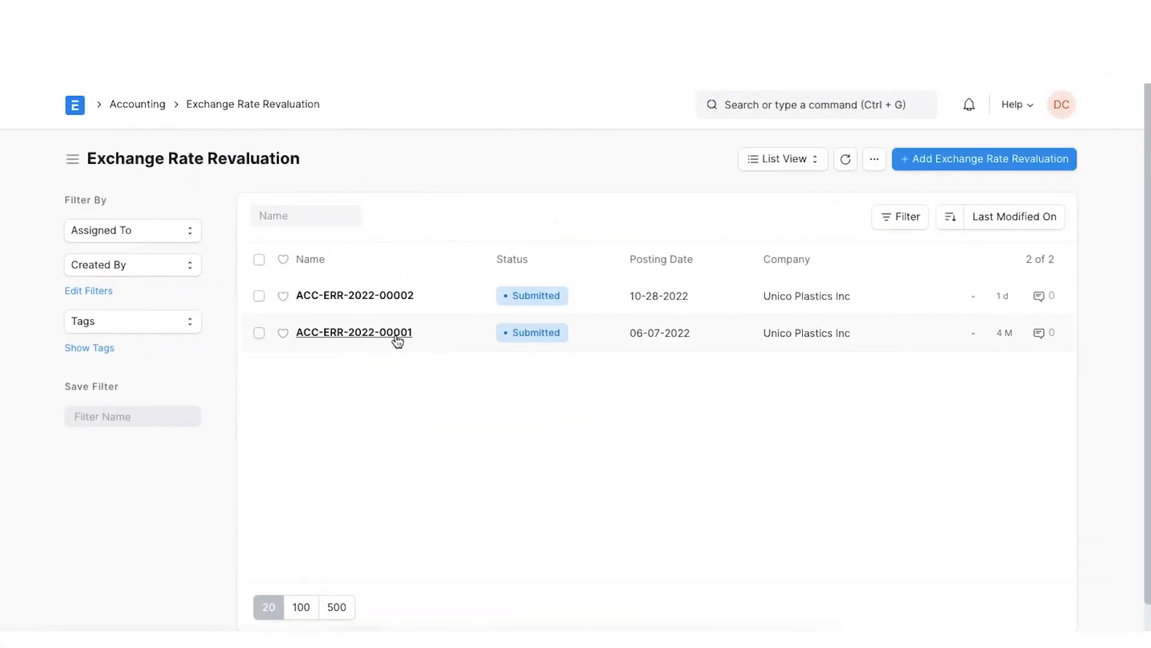
# Inspect row 1 of revaluation ACC-ERR-2022-00001, then review the Exchange Gain/Loss - UPI ledger
pyautogui.click(398, 336)
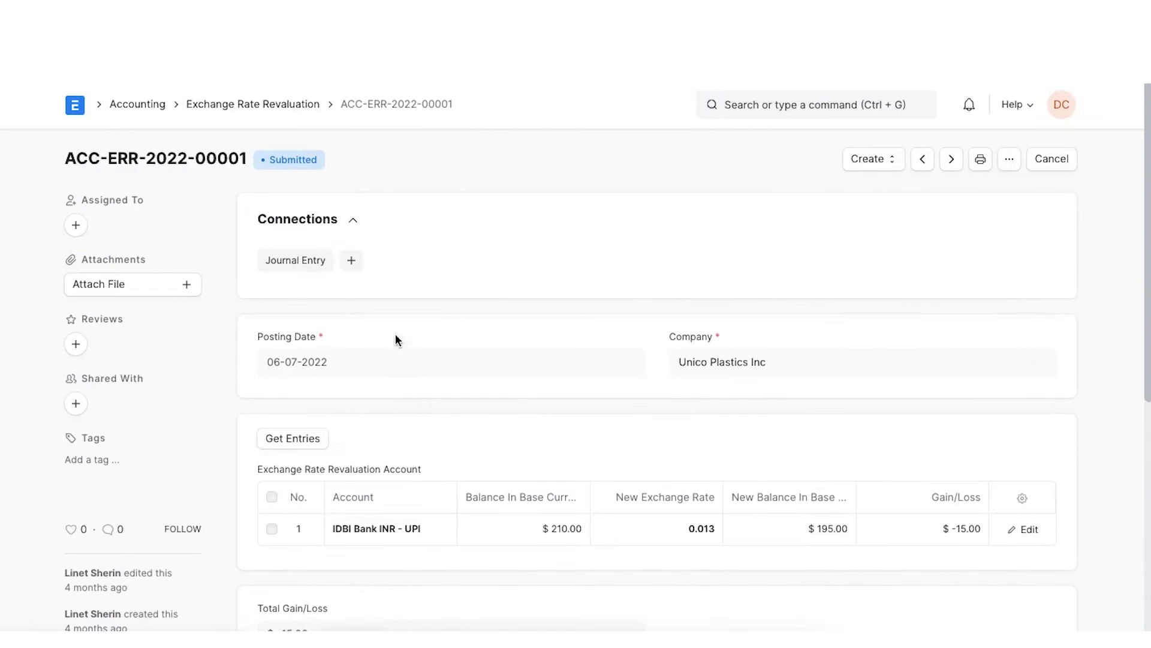
pyautogui.click(1019, 530)
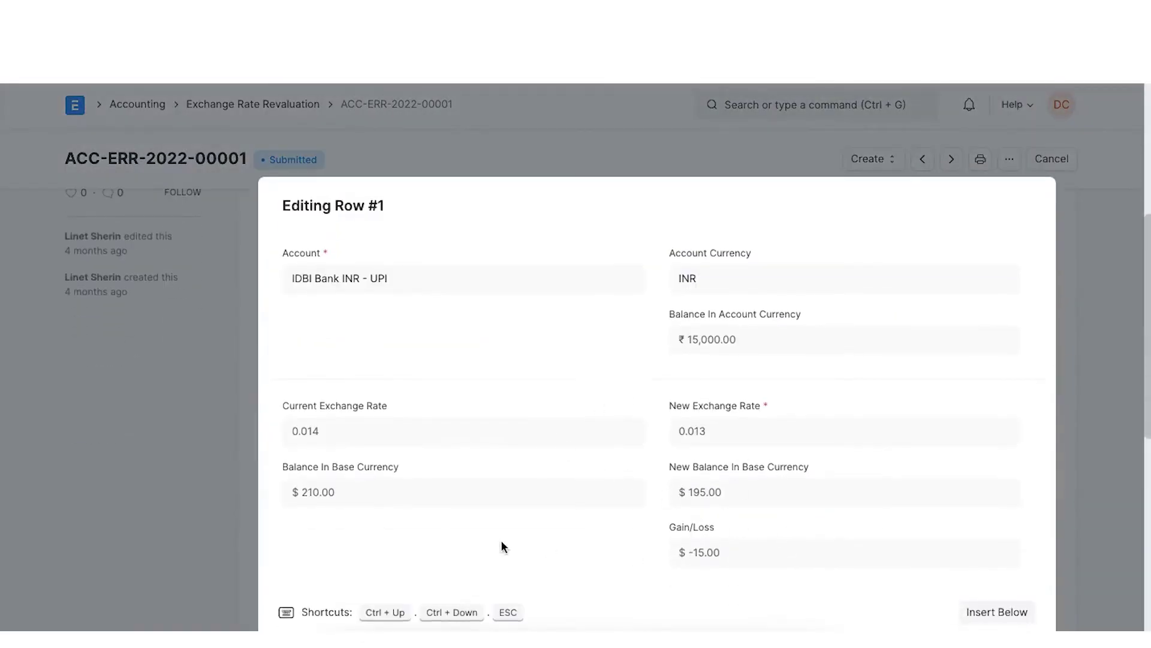
pyautogui.click(172, 542)
pyautogui.scroll(5, 332, 501)
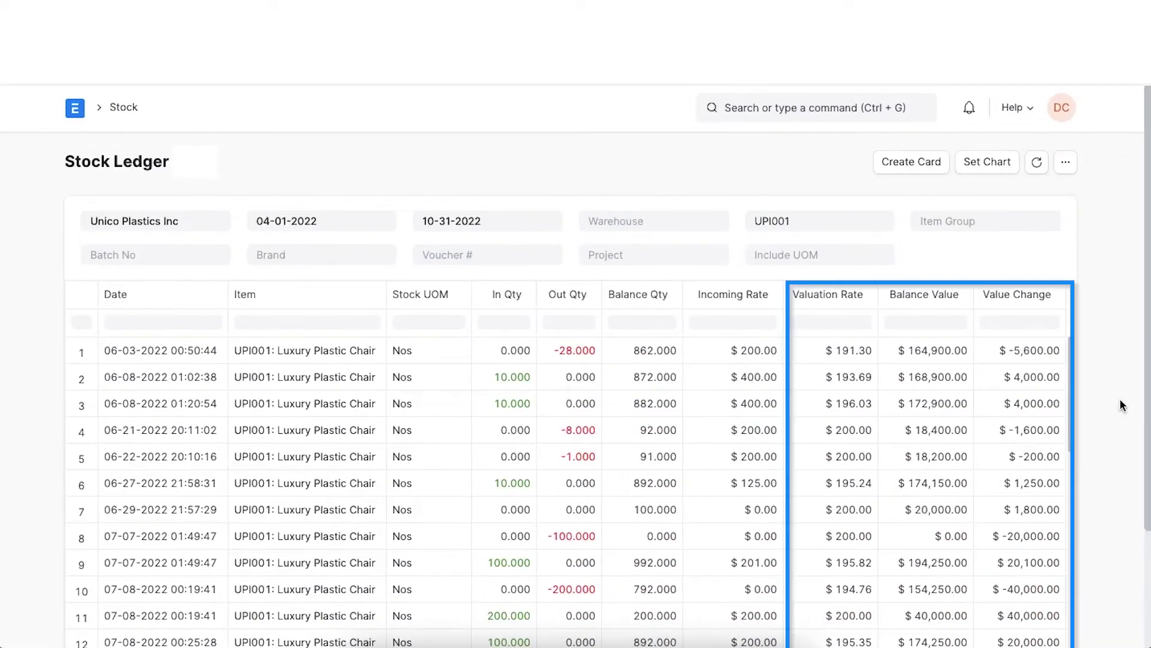
pyautogui.scroll(-1, 1089, 404)
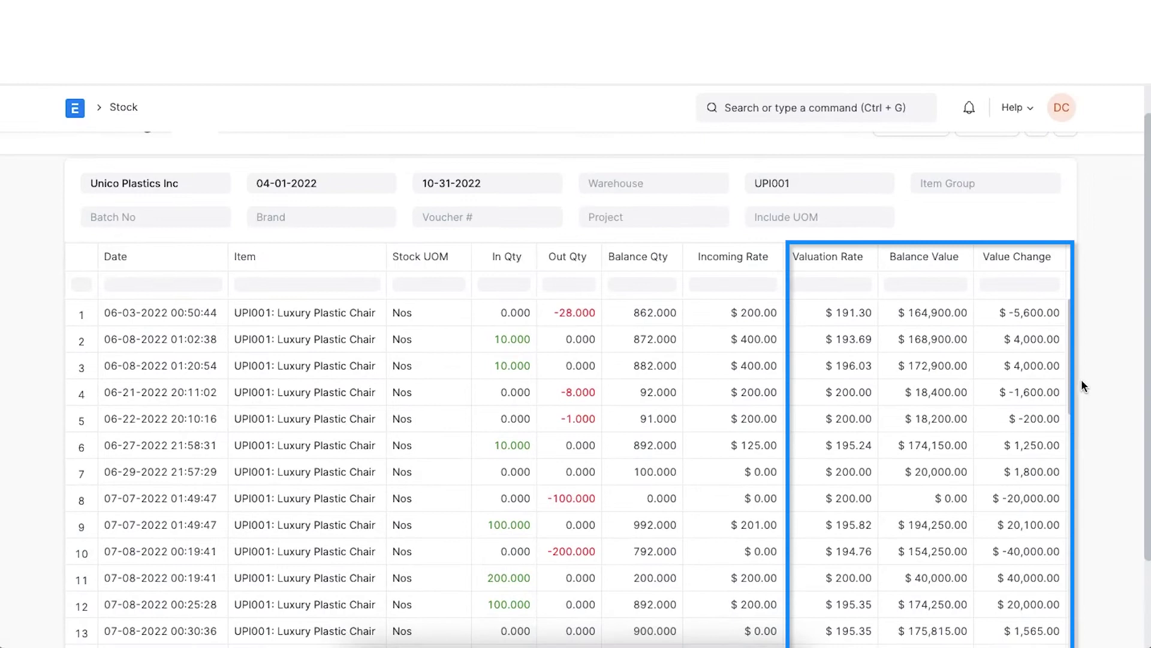
pyautogui.moveTo(1075, 403); pyautogui.dragTo(1109, 563)
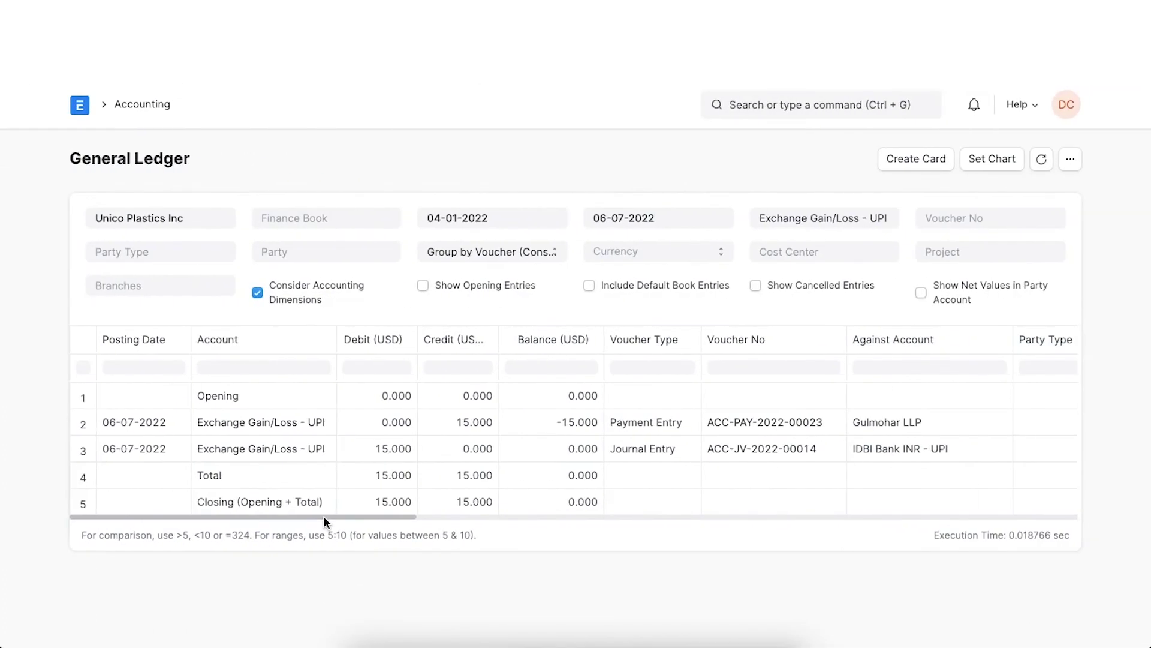
# Scroll the General Ledger table sideways to check its columns before returning to Accounting
pyautogui.moveTo(772, 516); pyautogui.dragTo(782, 515)
pyautogui.moveTo(333, 516); pyautogui.dragTo(513, 506)
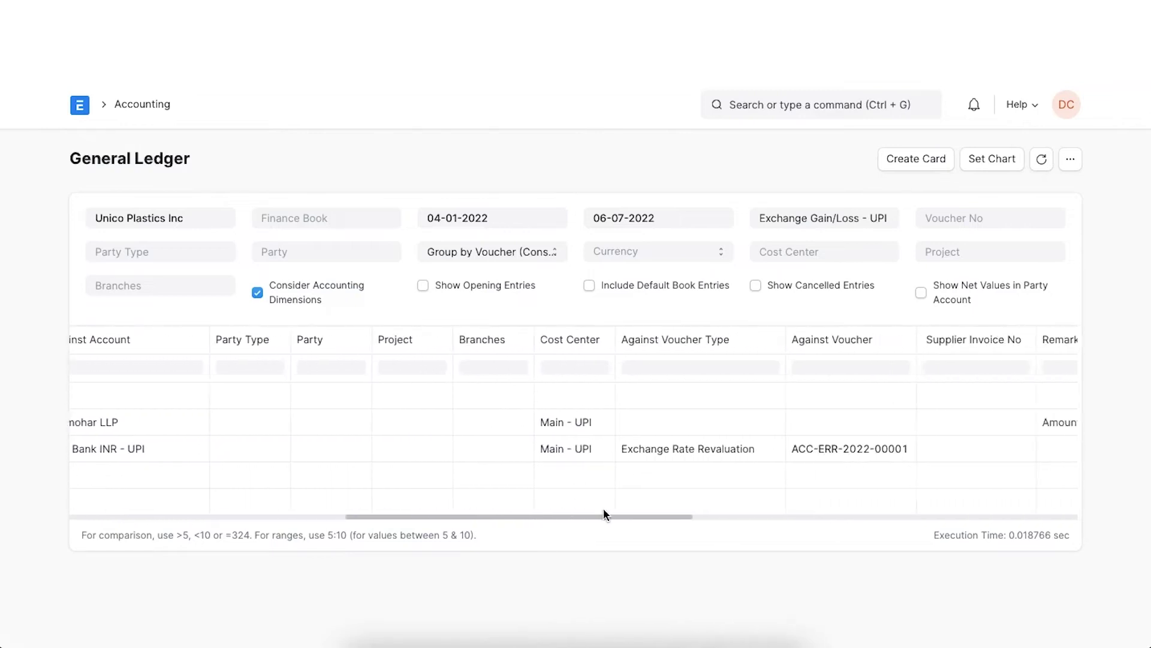
pyautogui.moveTo(603, 510); pyautogui.dragTo(716, 511)
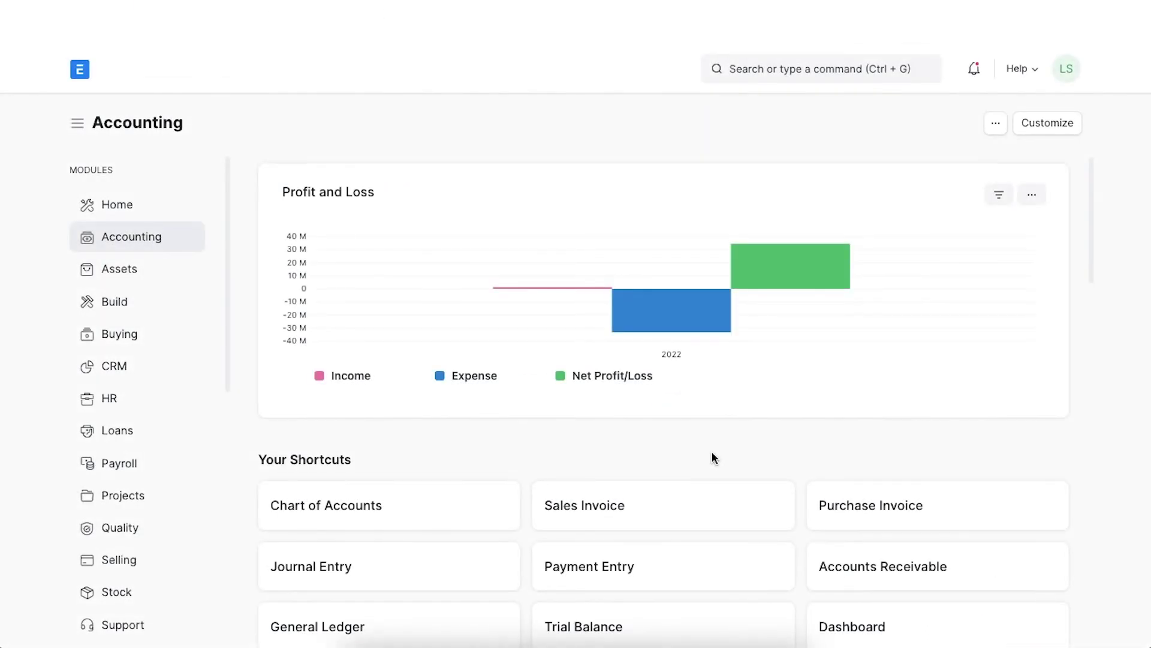
# Start a new Period Closing Voucher via the search bar
pyautogui.click(741, 68)
pyautogui.write('p')
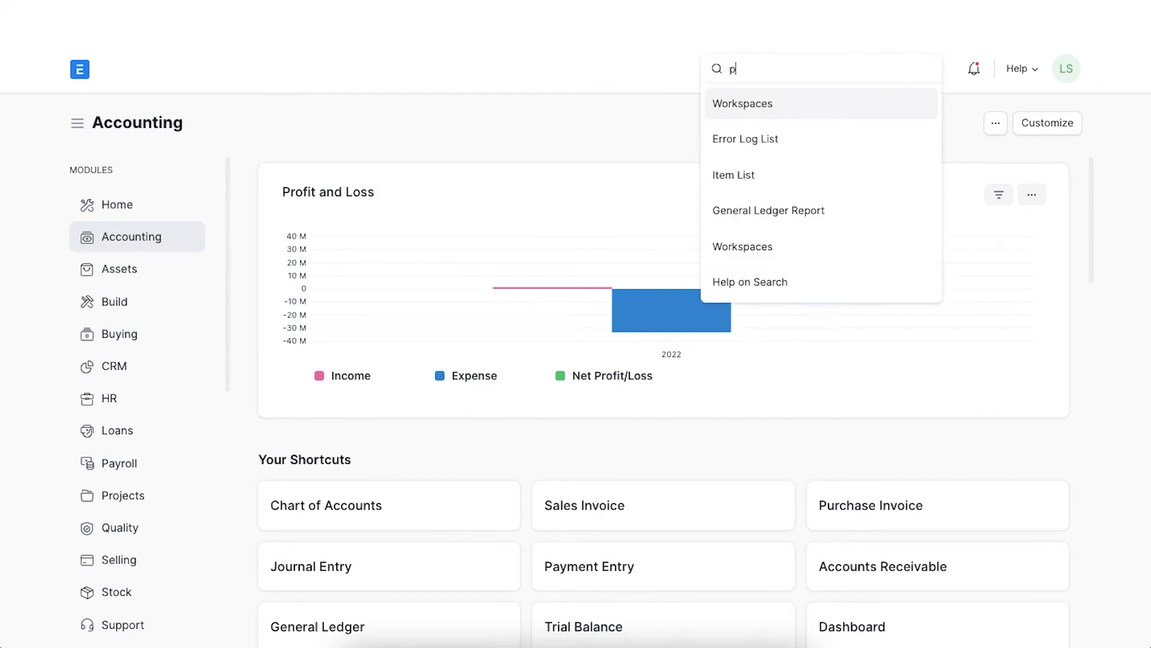
pyautogui.write('eriod')
pyautogui.click(752, 129)
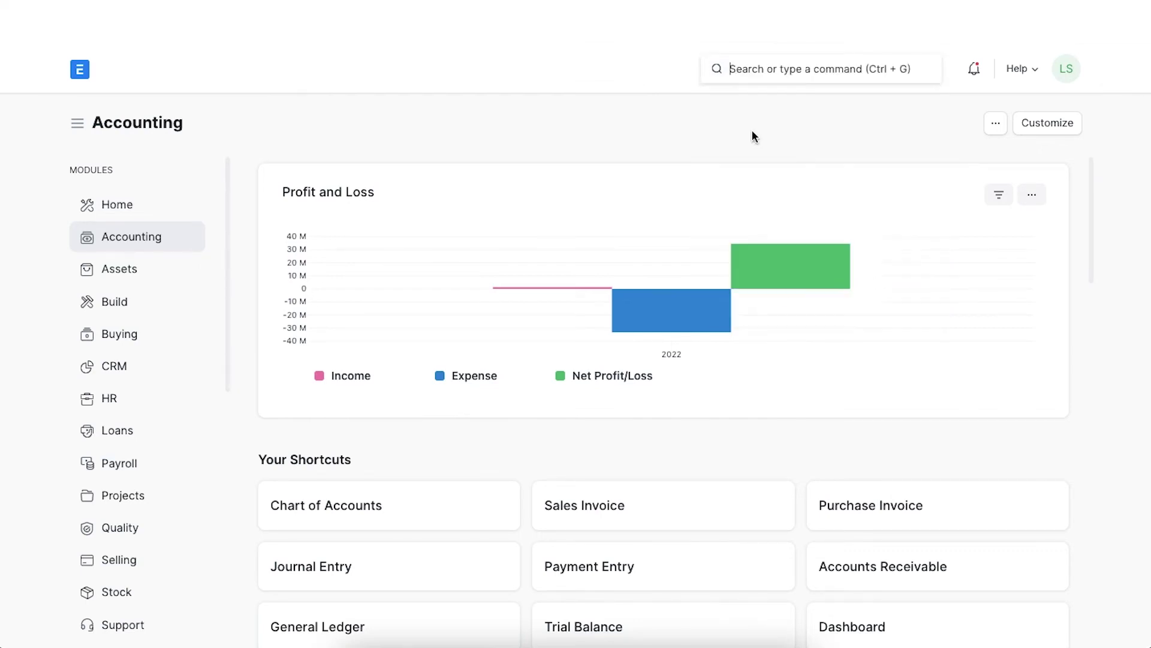
pyautogui.click(950, 136)
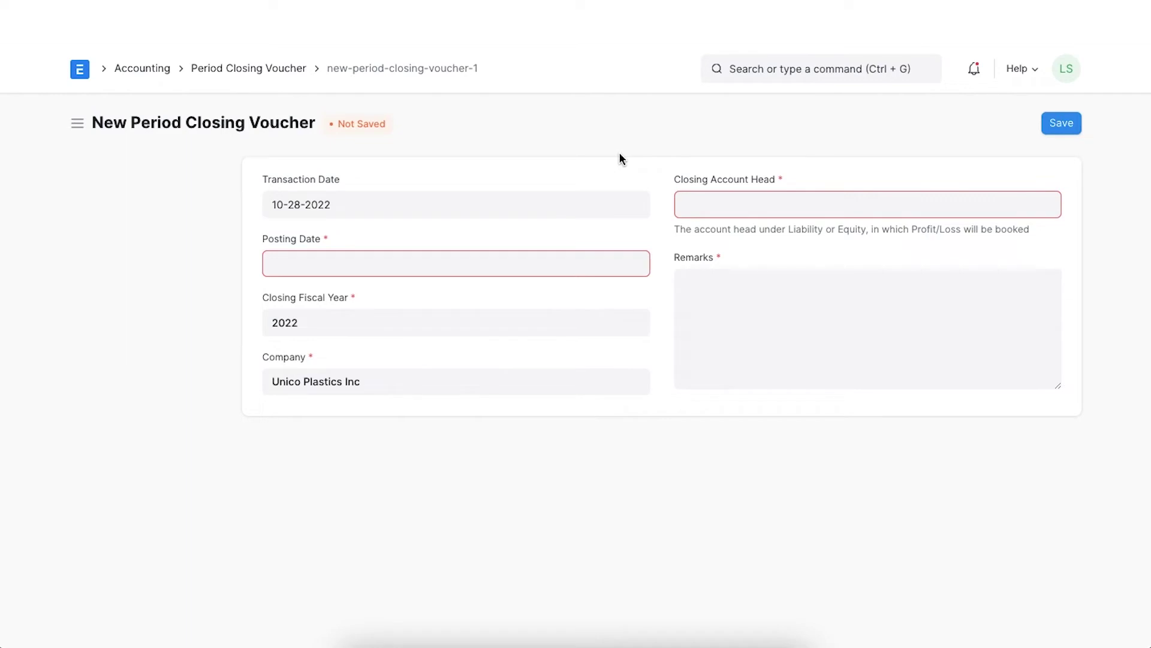
# Set posting date 10-28-2022, closing account Reserves and Surplus - UPI, and remarks 'Closing period'
pyautogui.click(566, 262)
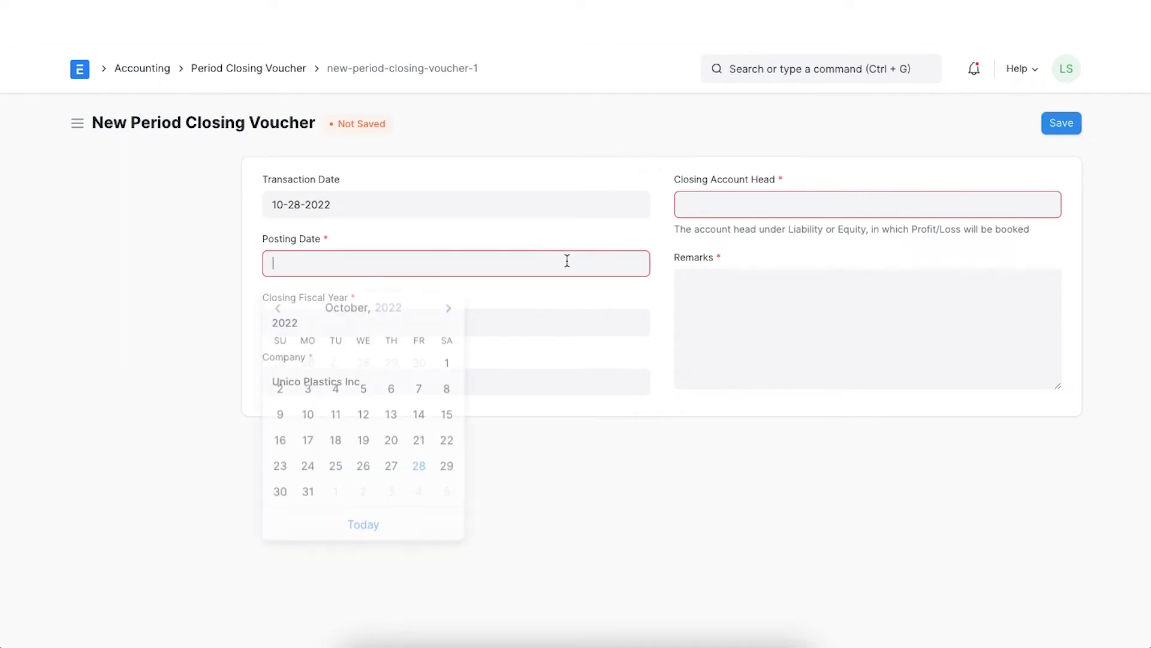
pyautogui.click(423, 462)
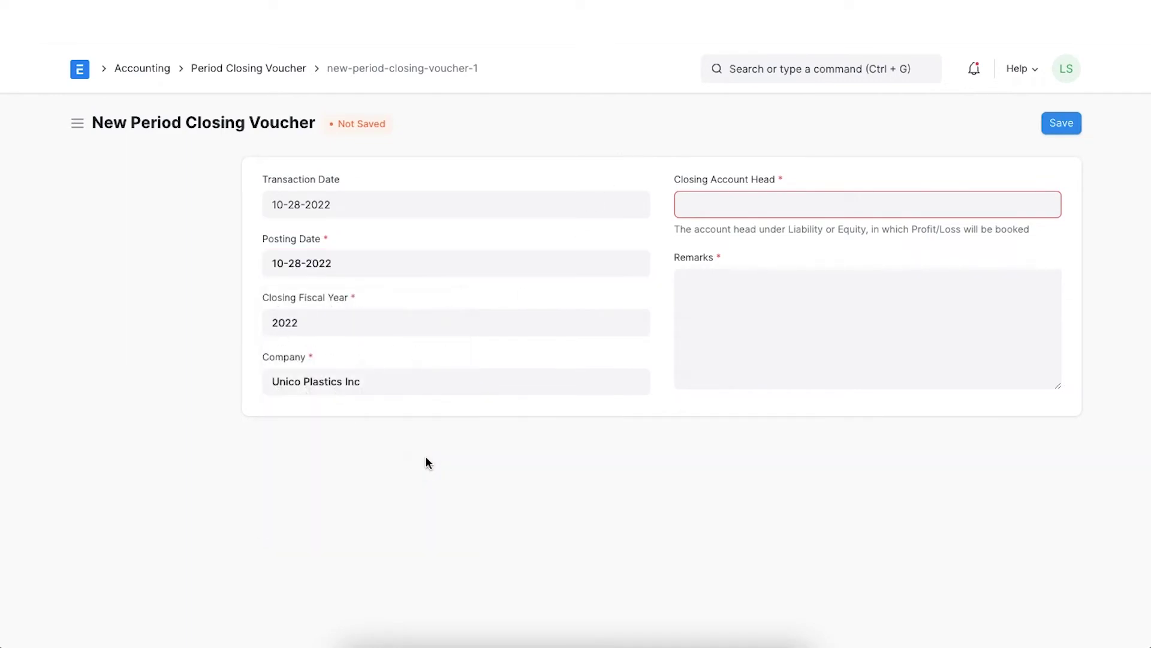
pyautogui.click(707, 202)
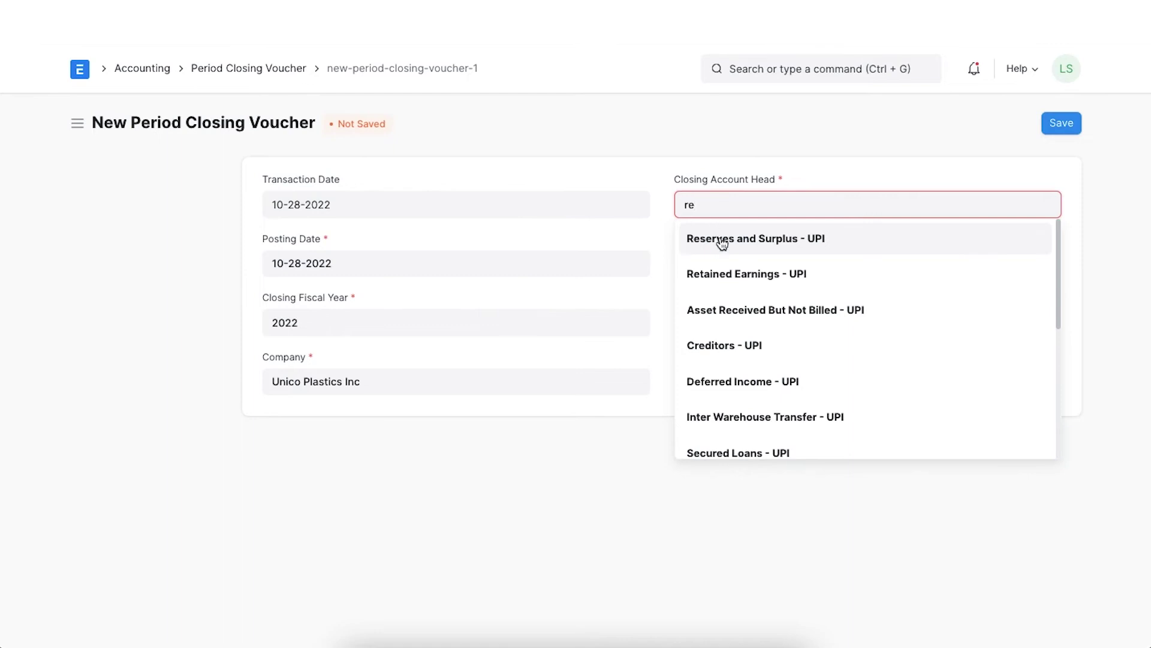
pyautogui.click(722, 240)
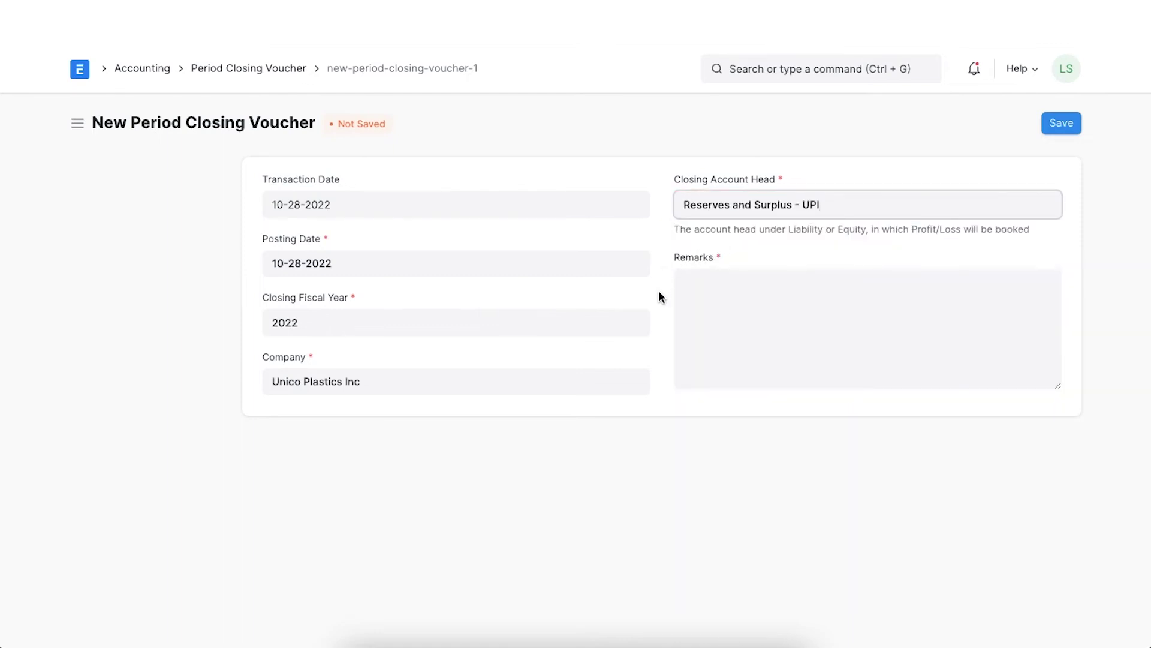
pyautogui.click(689, 290)
pyautogui.write('Closing period')
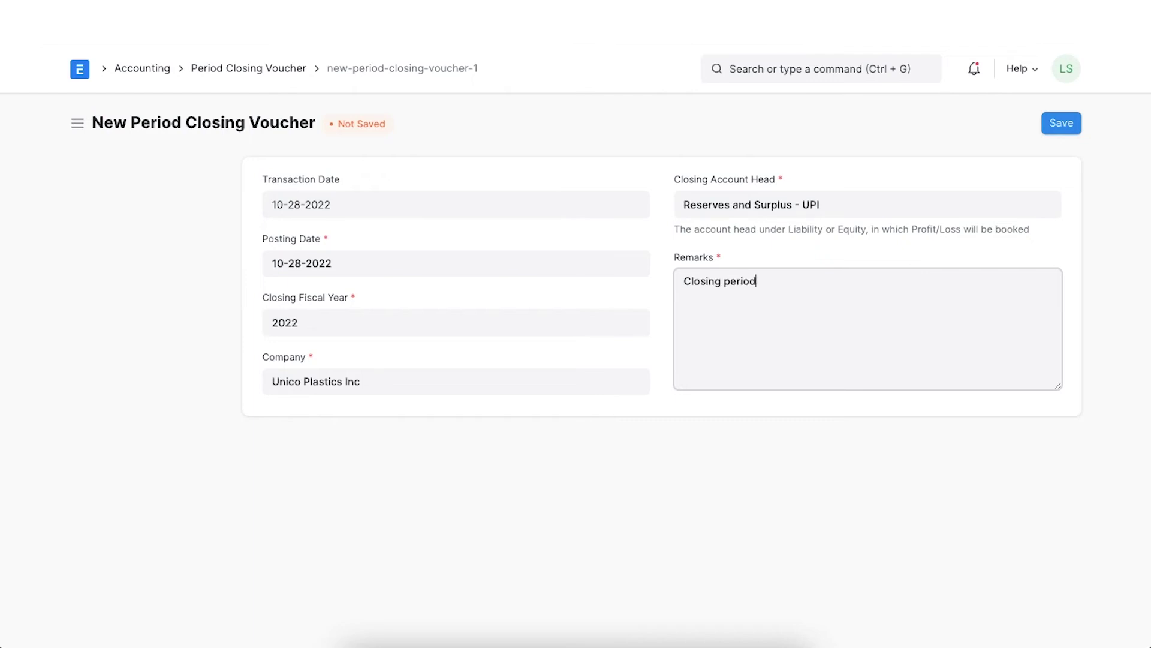
# Save voucher ACC-PCV-2022-00001 and confirm its permanent submission
pyautogui.click(1060, 124)
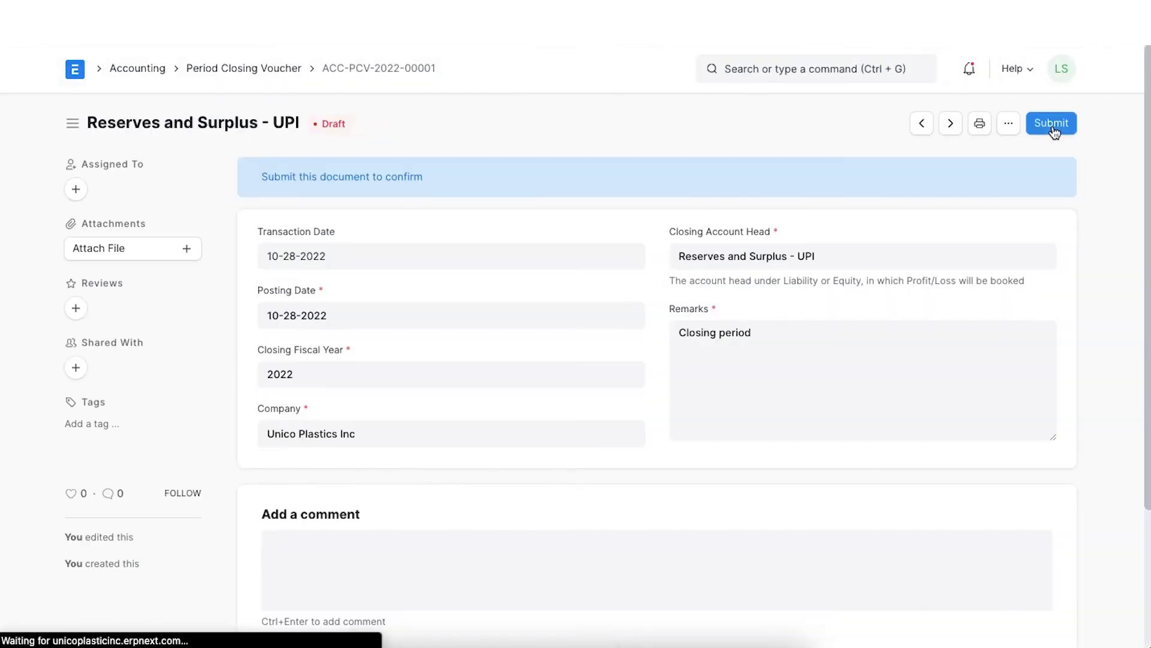
pyautogui.click(1055, 129)
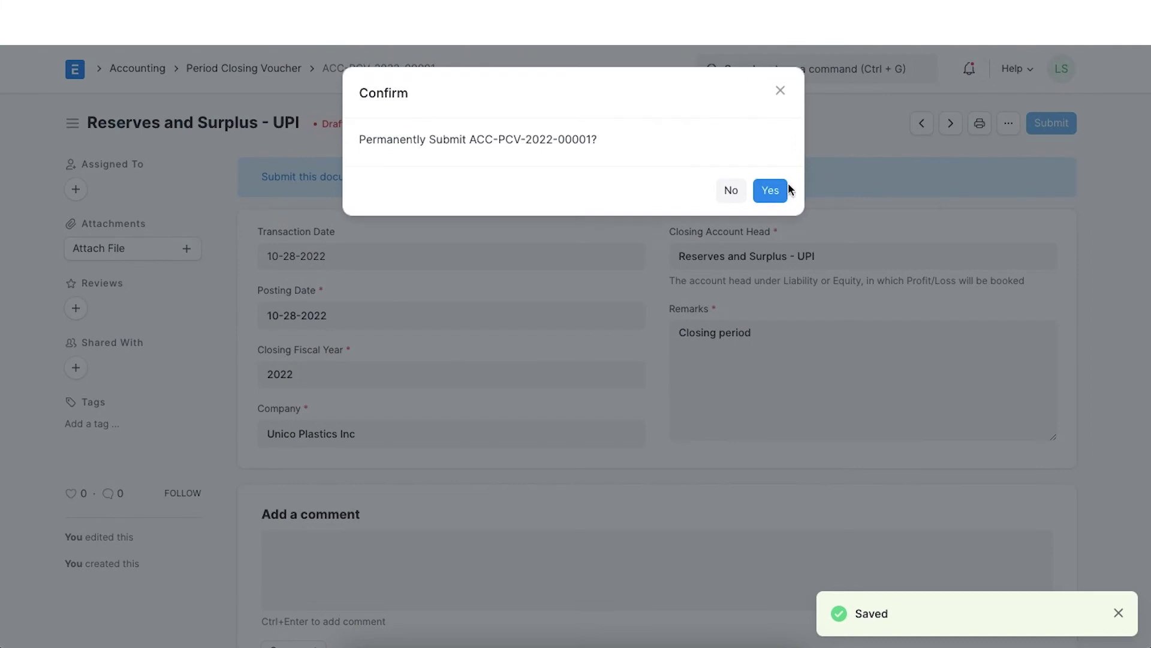
pyautogui.click(771, 189)
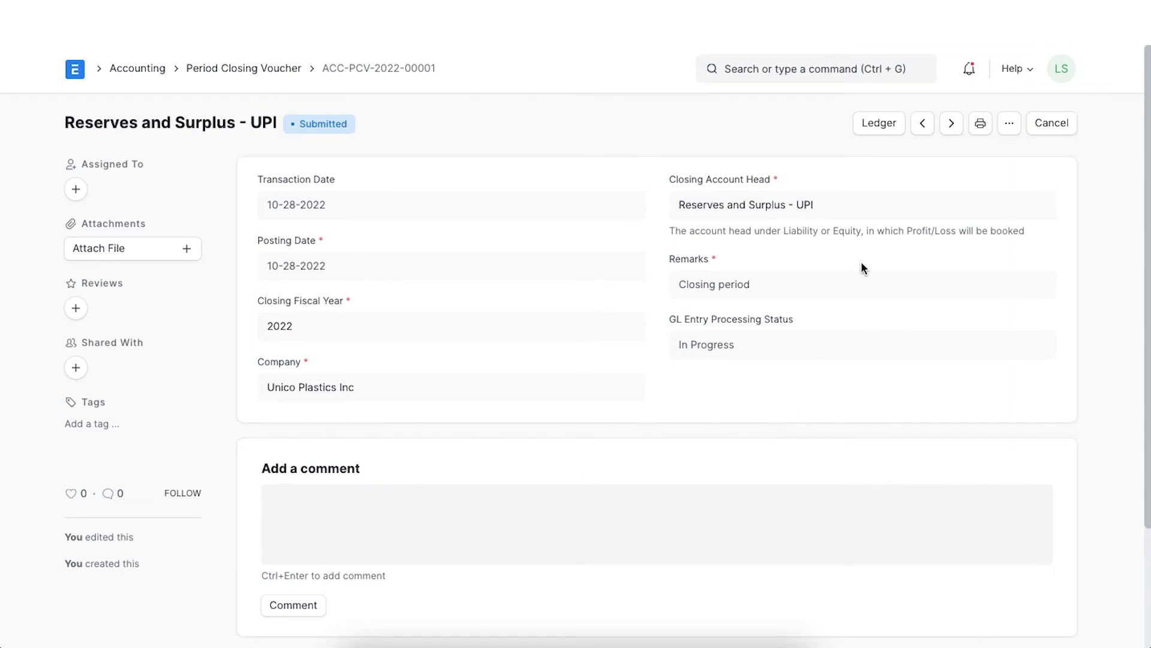
# Open the voucher's Ledger and scroll through entries closing income and expenses into Reserves and Surplus
pyautogui.click(879, 123)
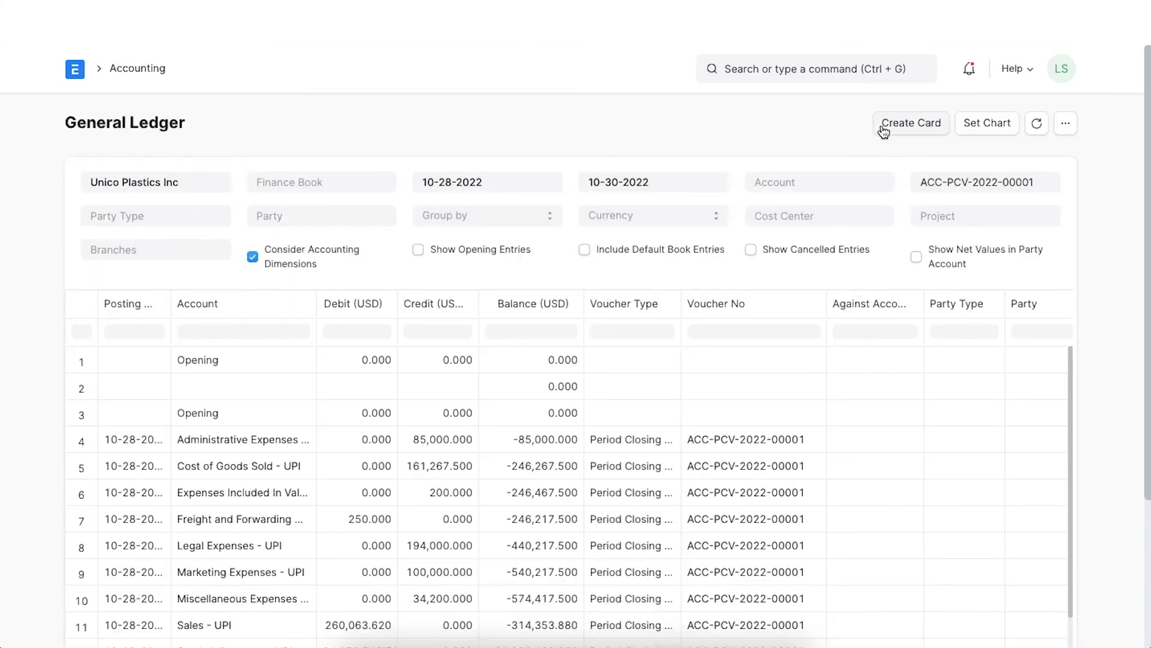
pyautogui.scroll(-2, 820, 405)
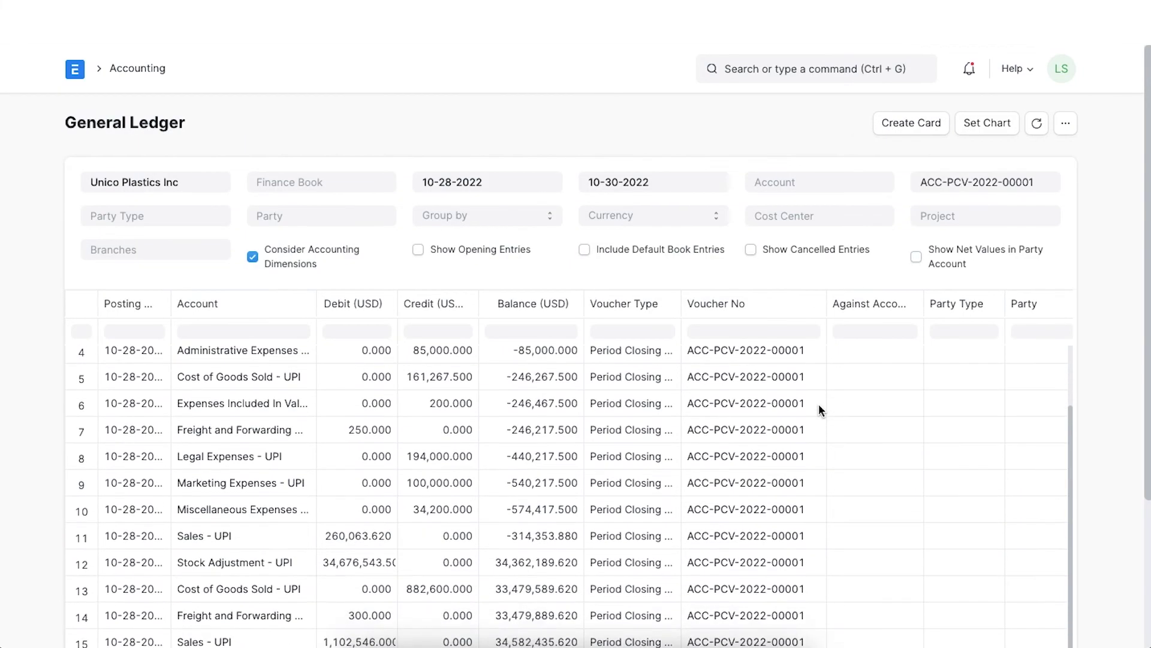
pyautogui.scroll(-5, 819, 405)
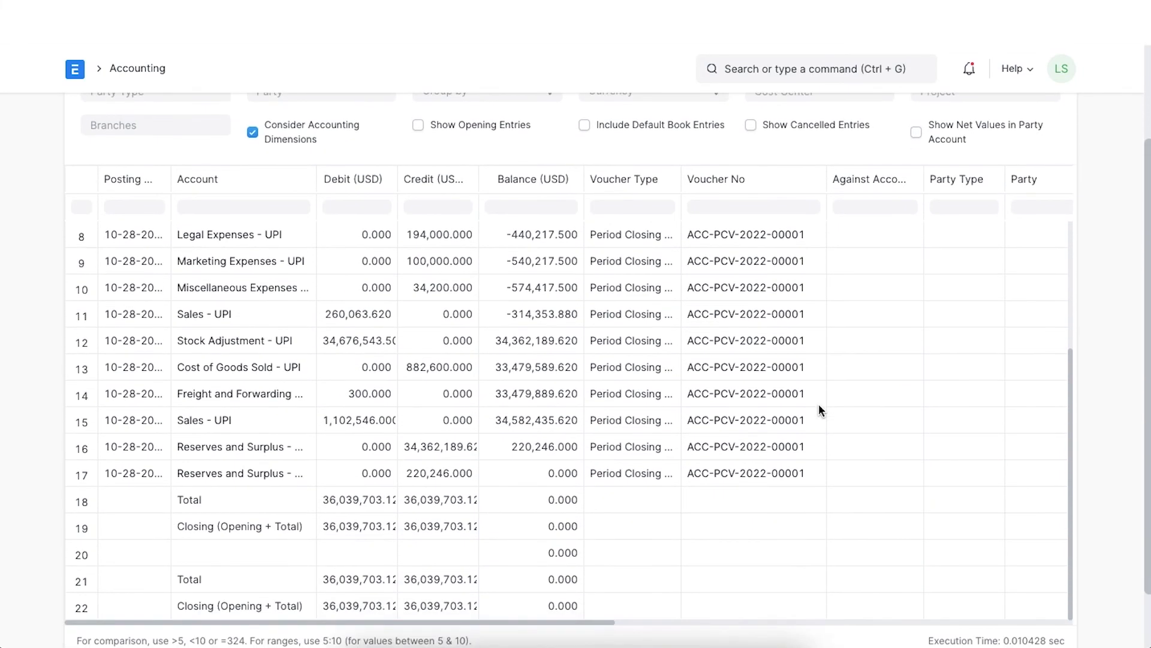
pyautogui.scroll(-1, 819, 405)
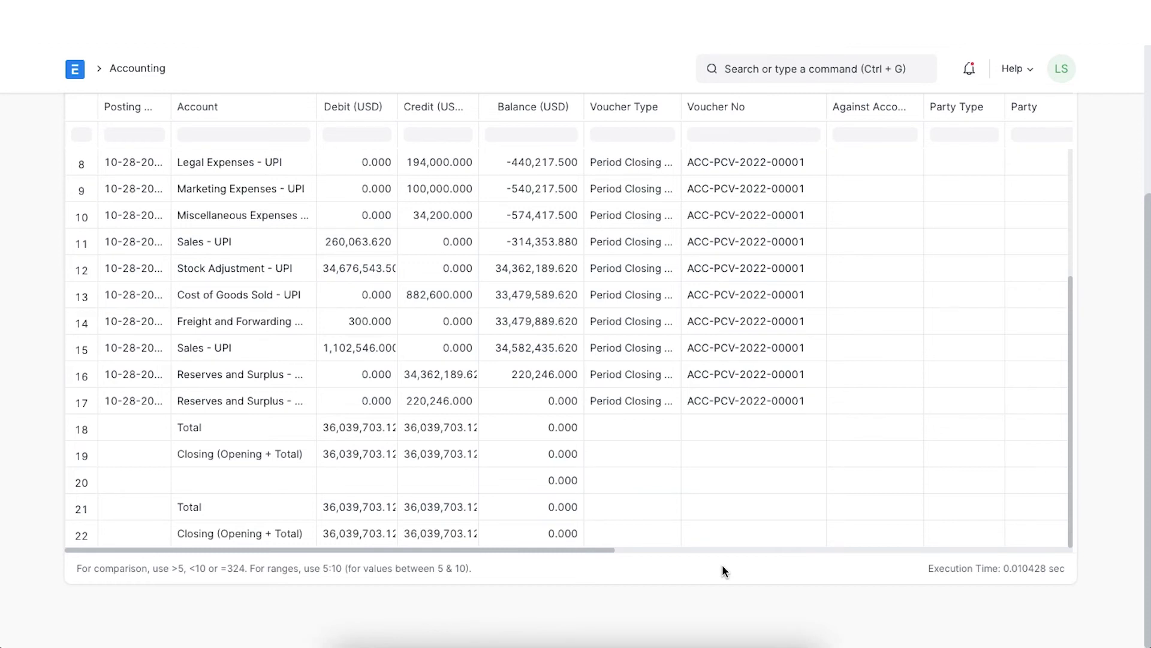
pyautogui.scroll(1, 723, 567)
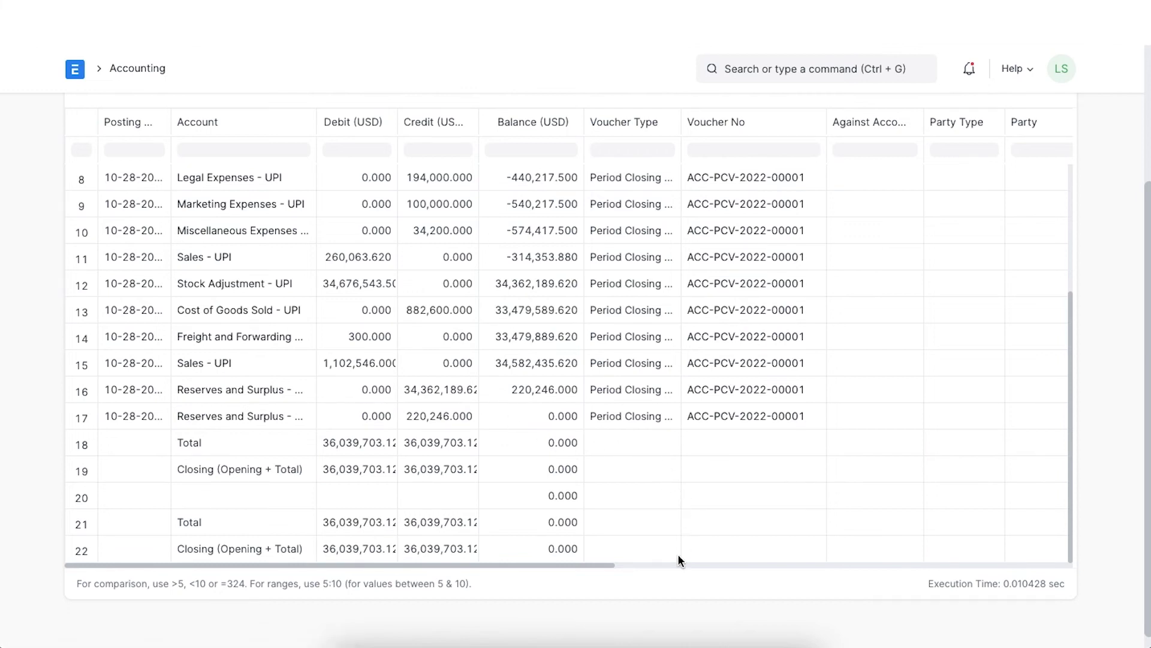
pyautogui.scroll(2, 679, 556)
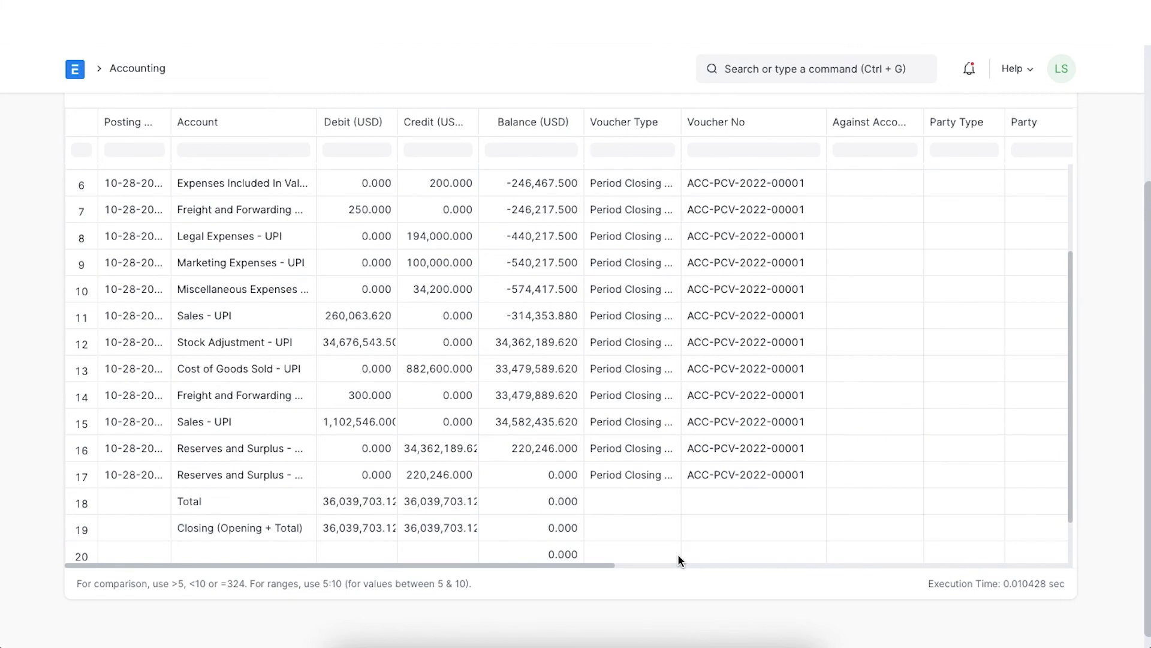
pyautogui.scroll(2, 678, 556)
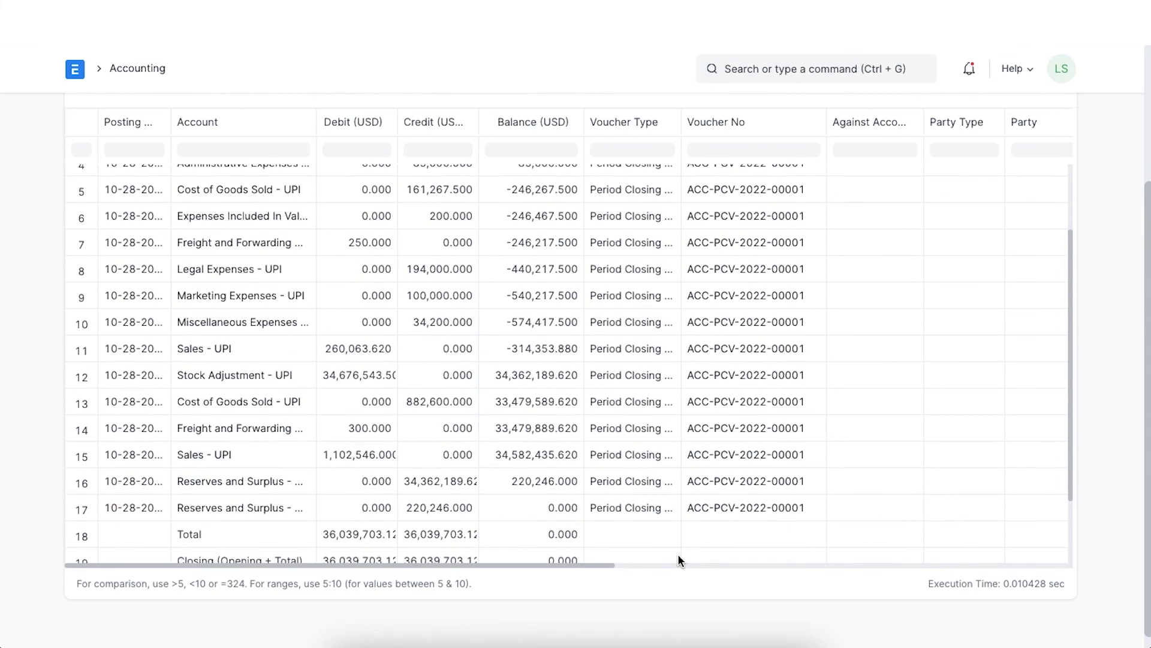
pyautogui.scroll(3, 678, 557)
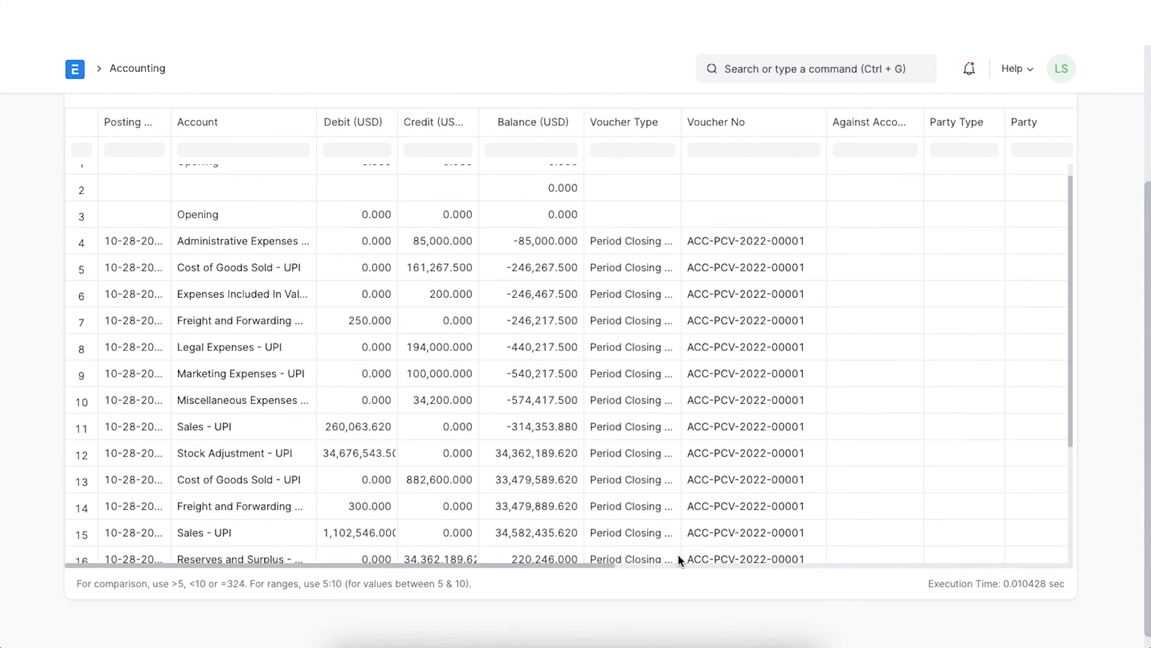
pyautogui.scroll(-5, 678, 559)
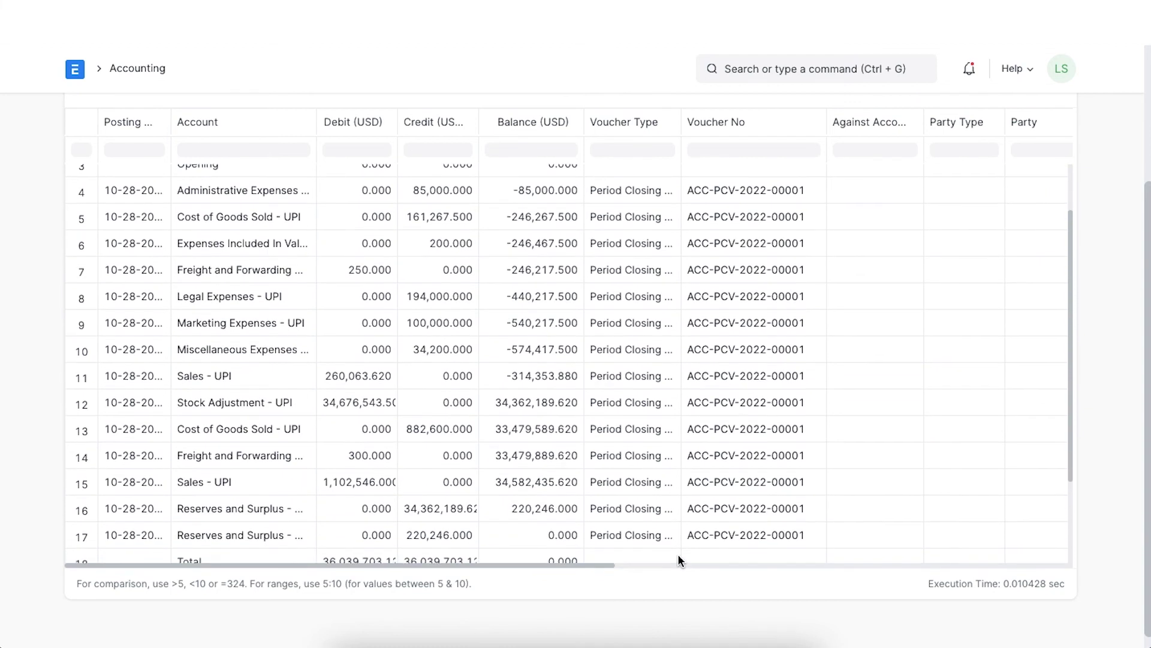
pyautogui.scroll(-3, 678, 559)
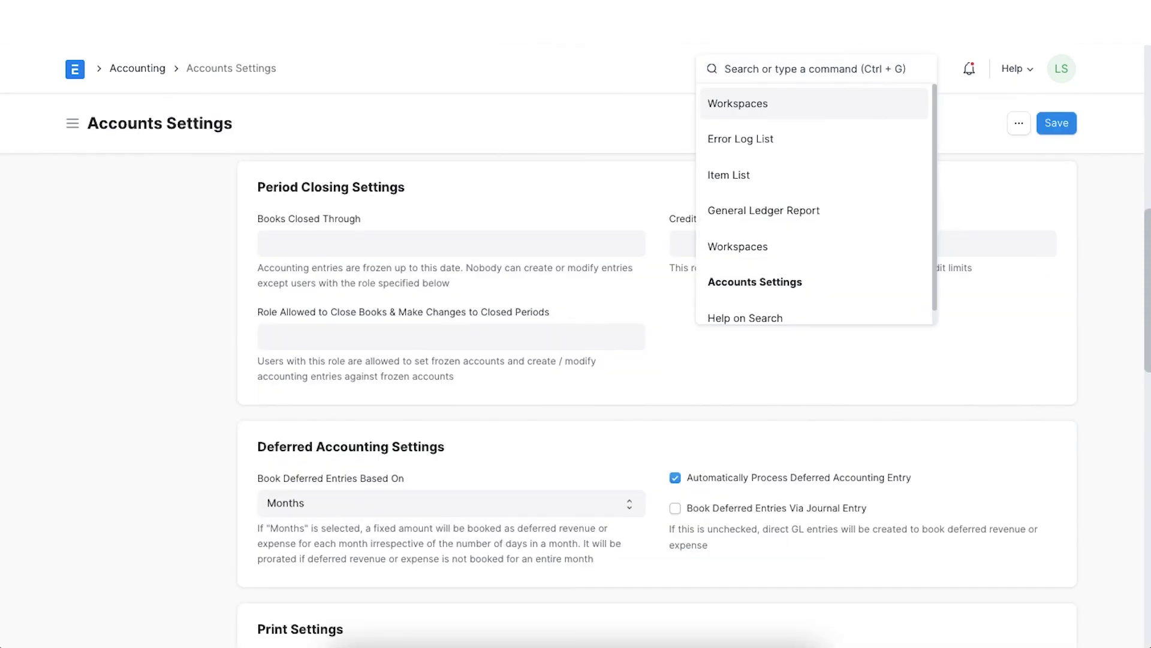
# Pick 28 October 2022 as the Books Closed Through date in Accounts Settings
pyautogui.click(565, 168)
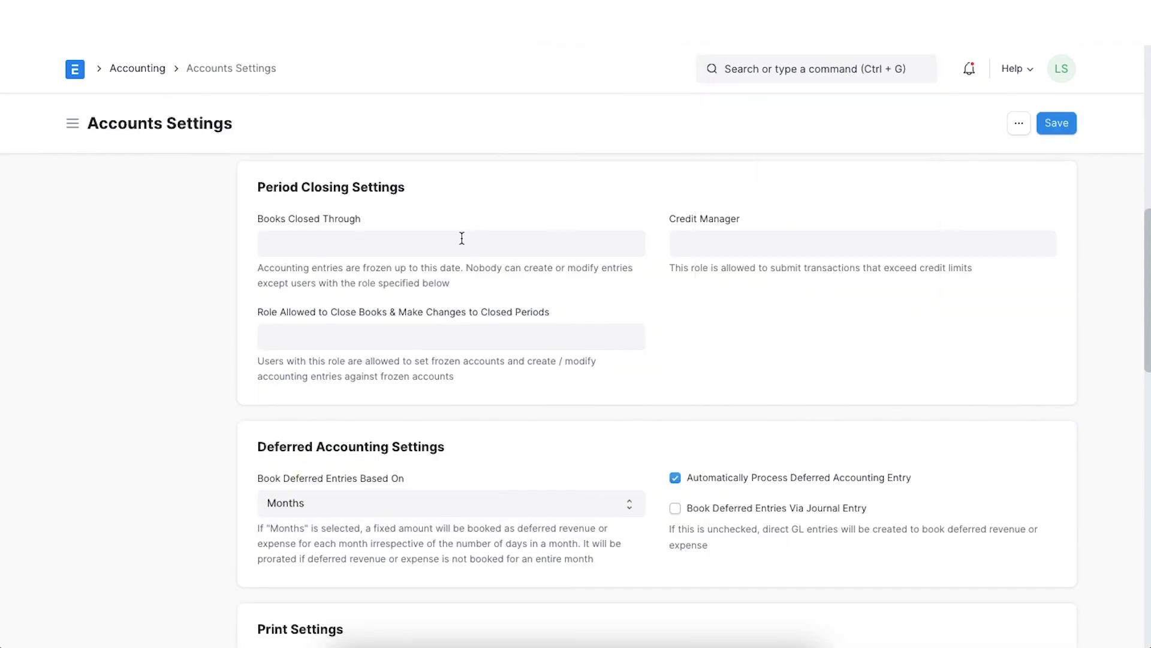
pyautogui.click(424, 243)
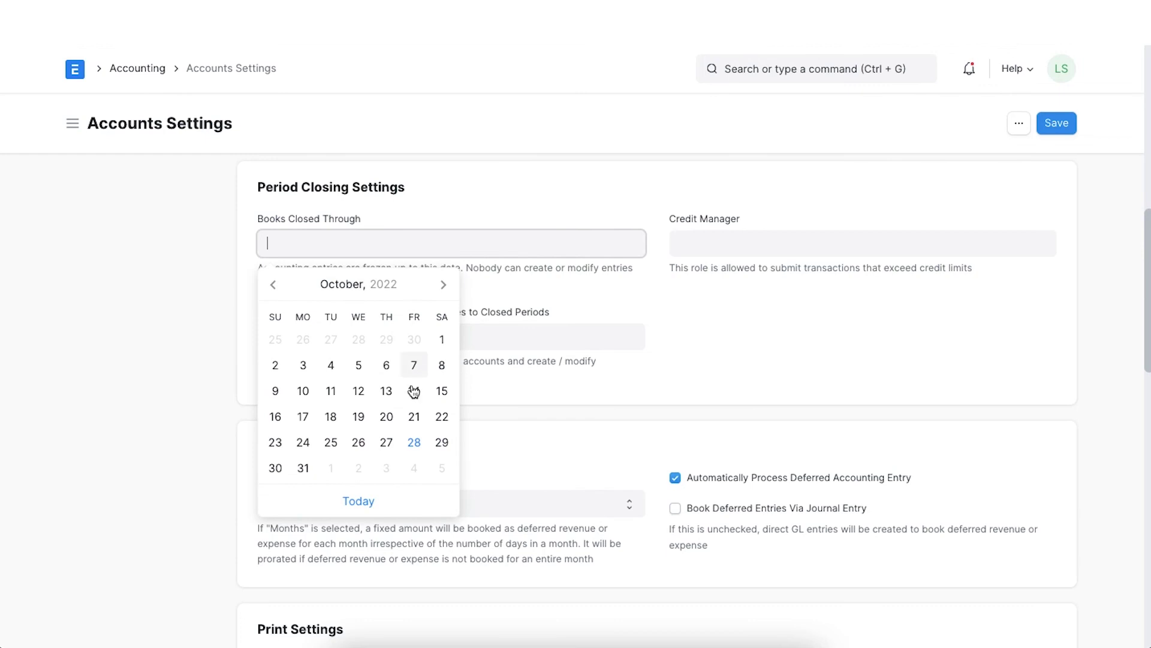
pyautogui.click(414, 442)
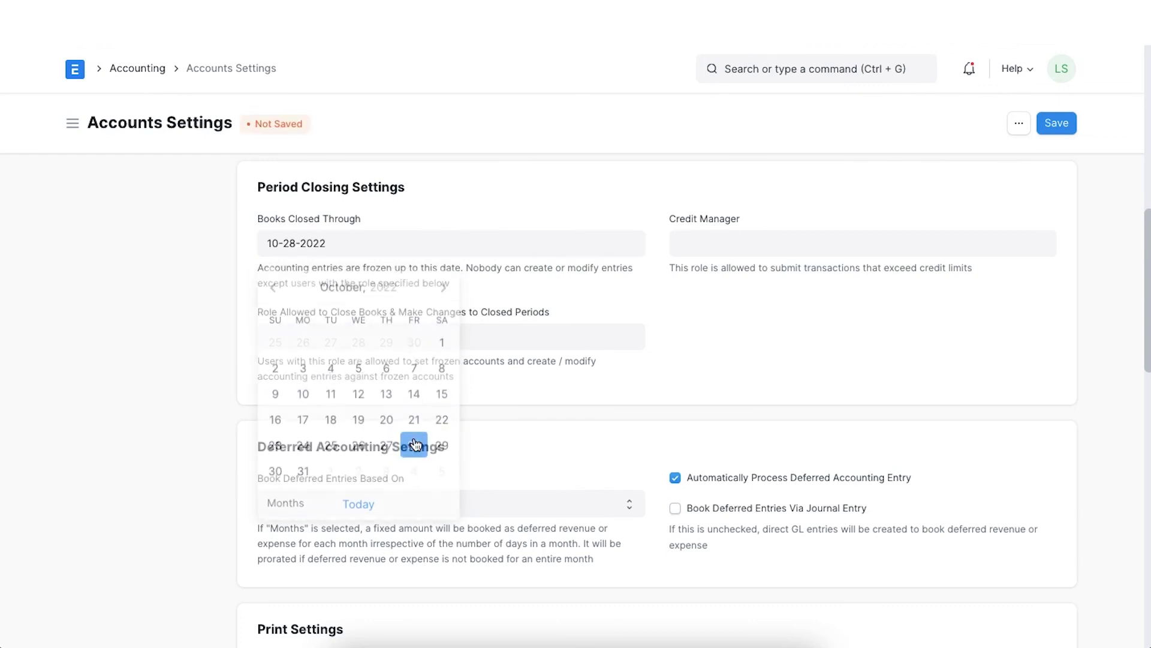